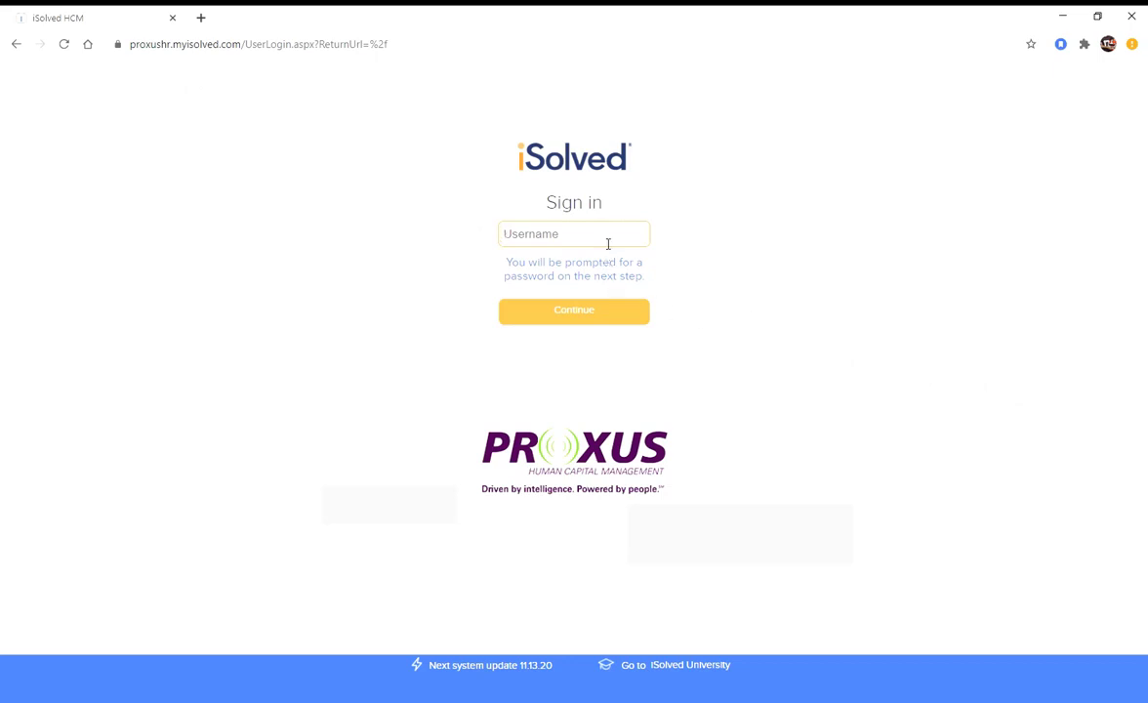
# Sign in to iSolved HCM with the account's username and password
pyautogui.click(584, 315)
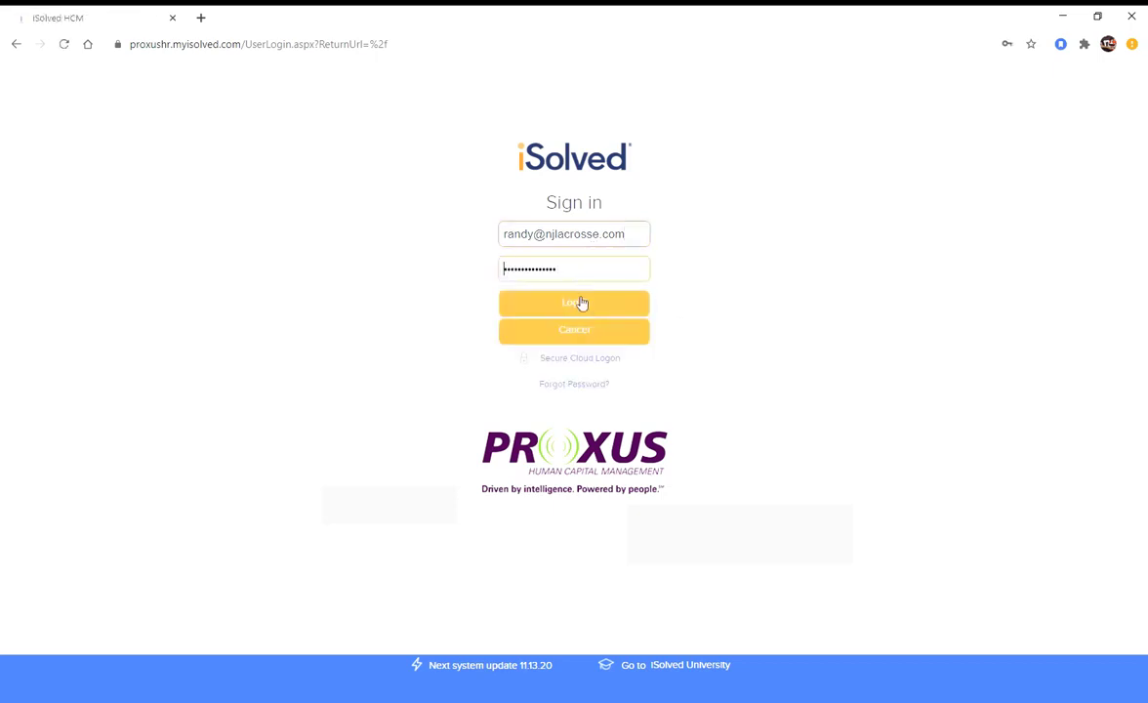
pyautogui.click(577, 304)
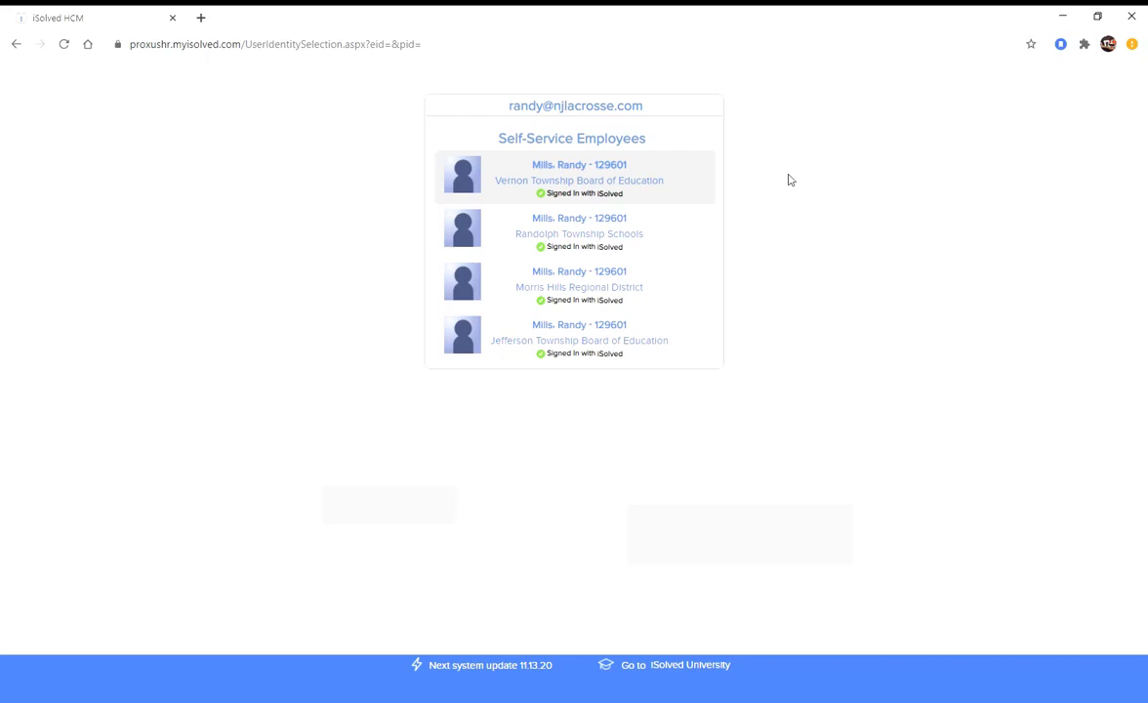
# Open the Vernon Township Board of Education portal's Direct Deposit Updates page
pyautogui.click(533, 178)
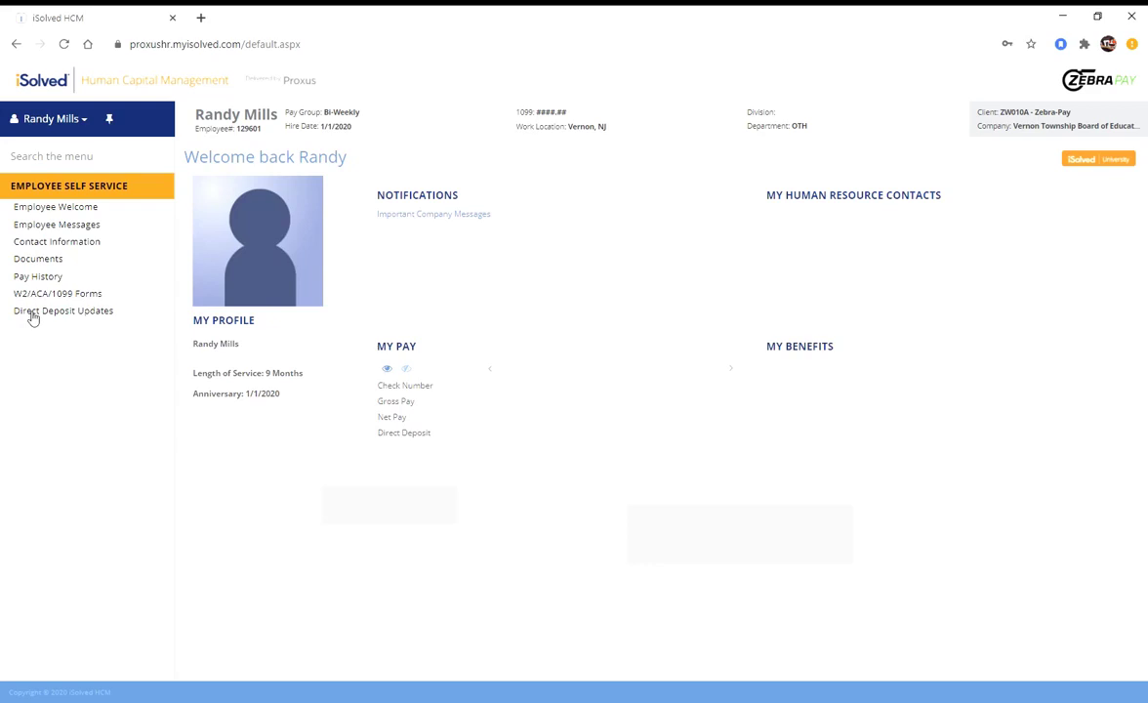
pyautogui.click(31, 312)
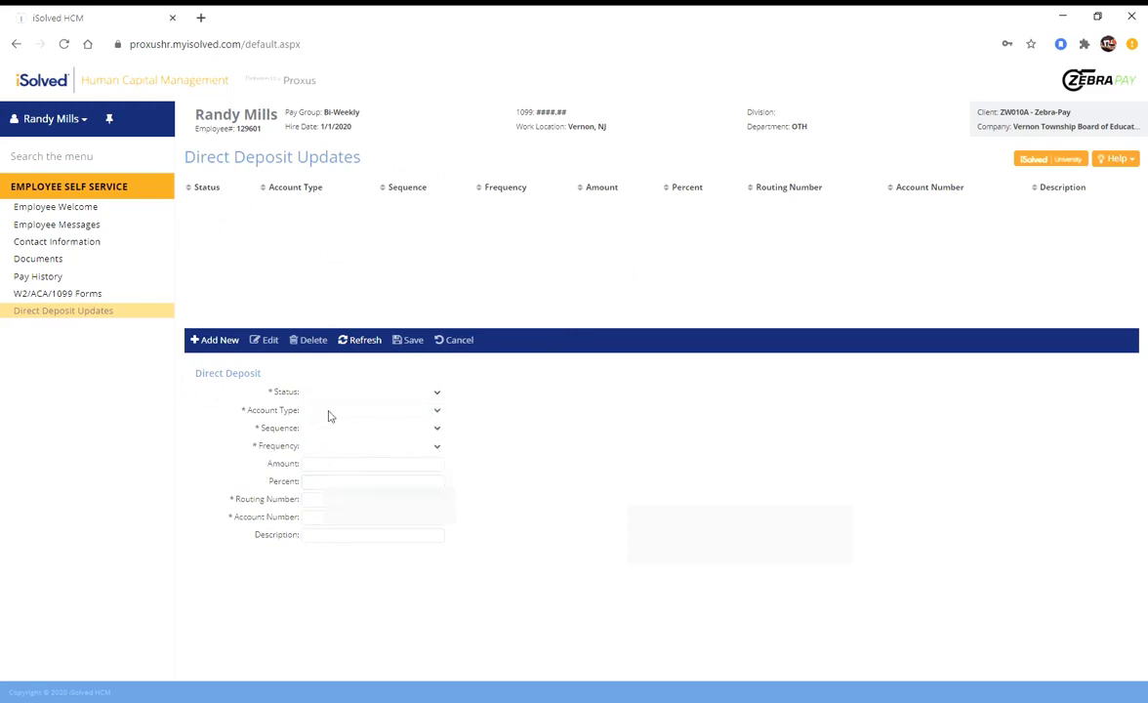
# Add a new direct deposit entry for Vernon Township, Frequency defaulting to Every Pay
pyautogui.click(219, 348)
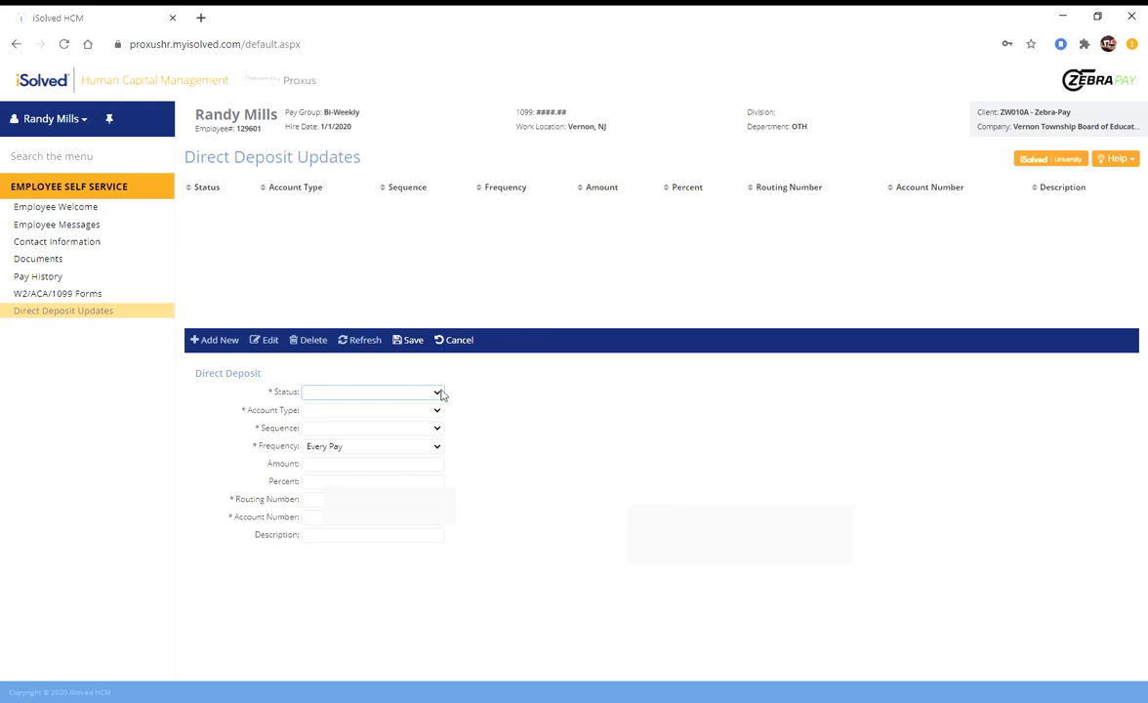
# Set Status Active, Account Type Checking, Sequence Remaining Net, and keep Frequency Every Pay
pyautogui.click(441, 392)
pyautogui.click(429, 416)
pyautogui.click(436, 412)
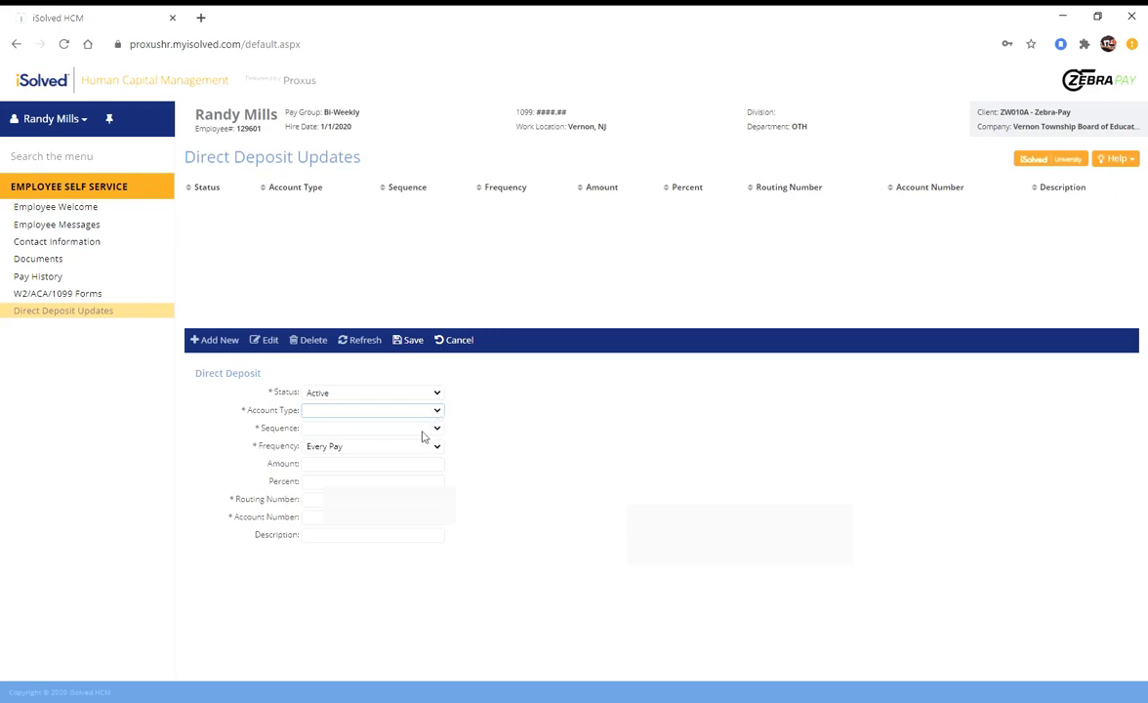
pyautogui.click(424, 436)
pyautogui.click(435, 430)
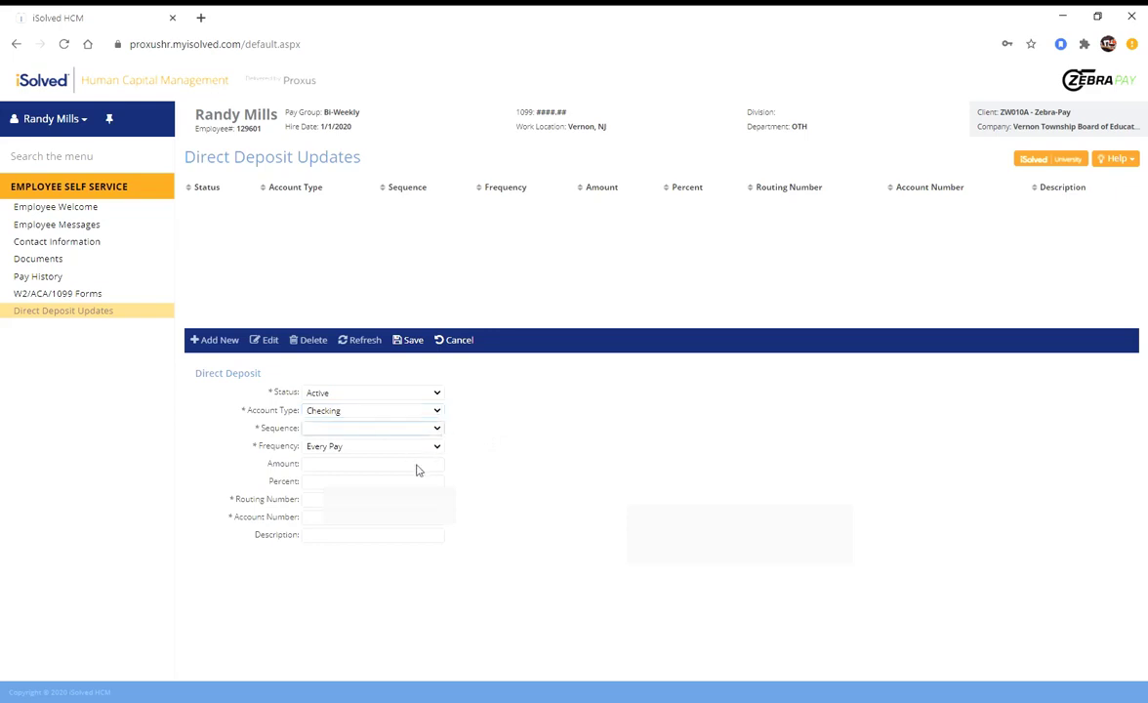
pyautogui.press('Down')
pyautogui.click(437, 447)
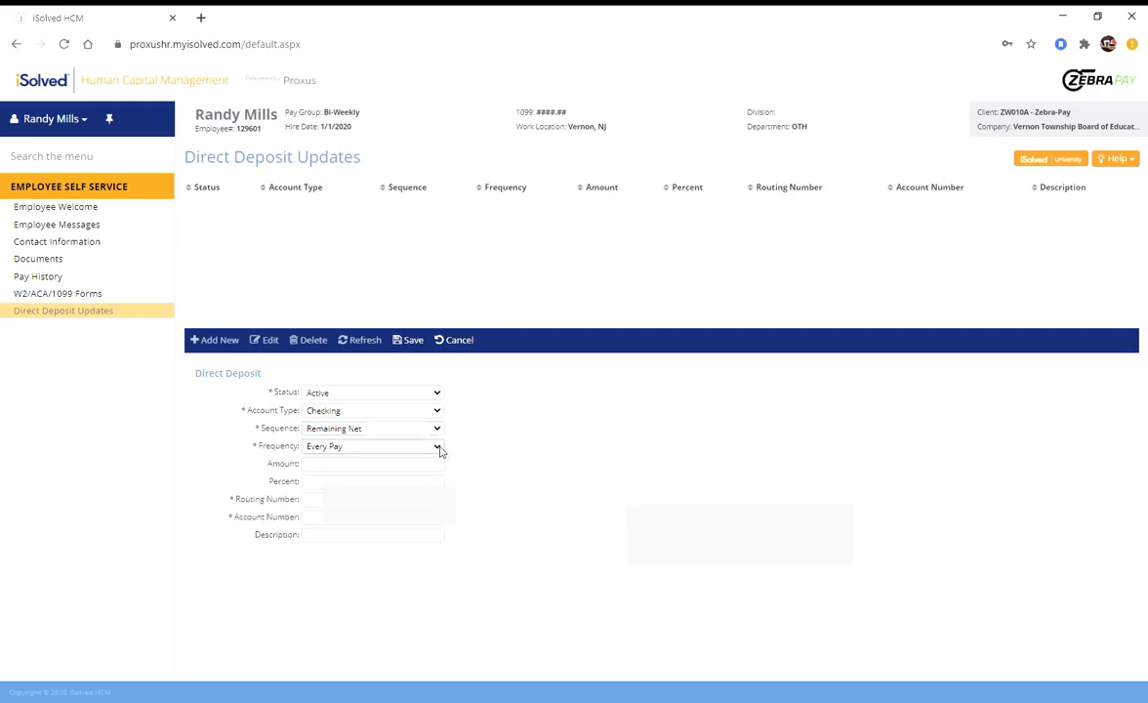
pyautogui.click(396, 464)
# Enter the bank routing number and the checking account number, correcting a routing typo
pyautogui.click(385, 506)
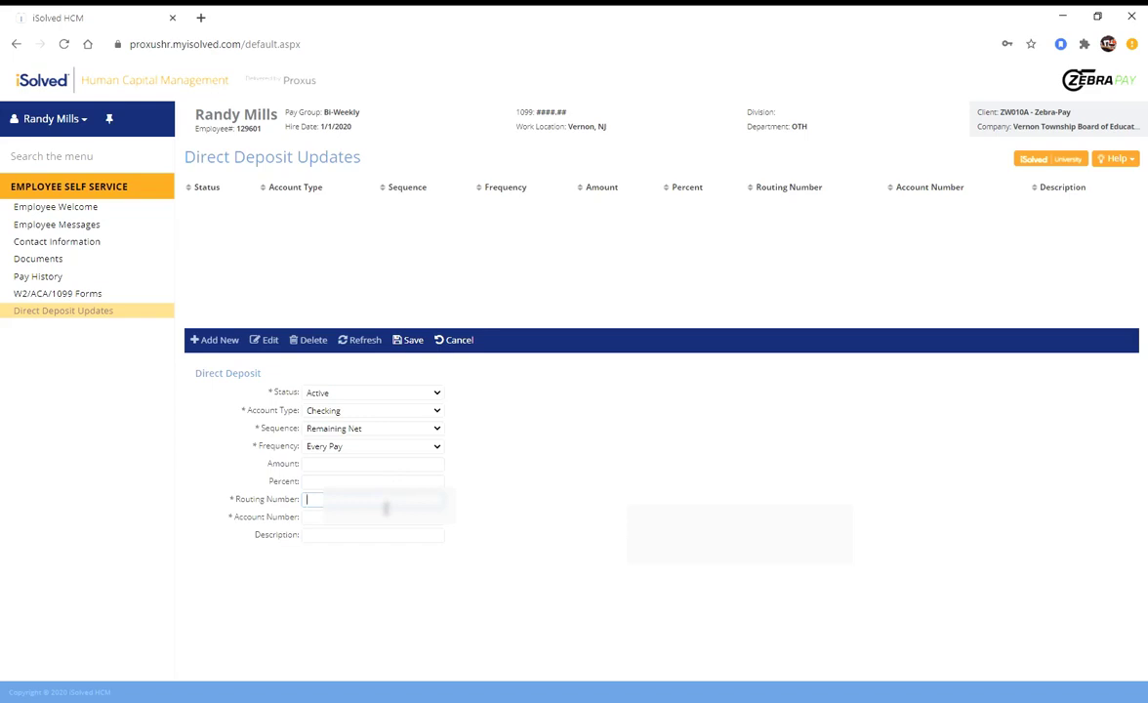
pyautogui.press('BackSpace')
pyautogui.press('BackSpace')
pyautogui.press('BackSpace')
pyautogui.press('BackSpace')
pyautogui.press('BackSpace')
pyautogui.press('BackSpace')
pyautogui.press('BackSpace')
pyautogui.press('BackSpace')
pyautogui.press('BackSpace')
pyautogui.press('Tab')
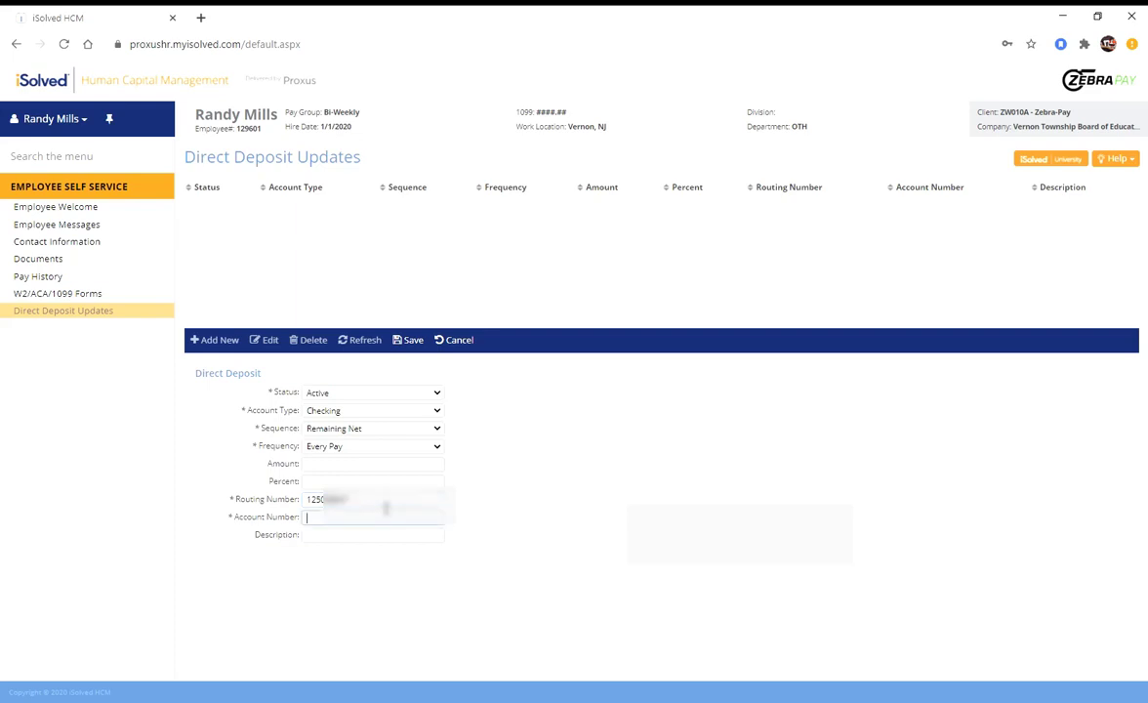
pyautogui.click(339, 541)
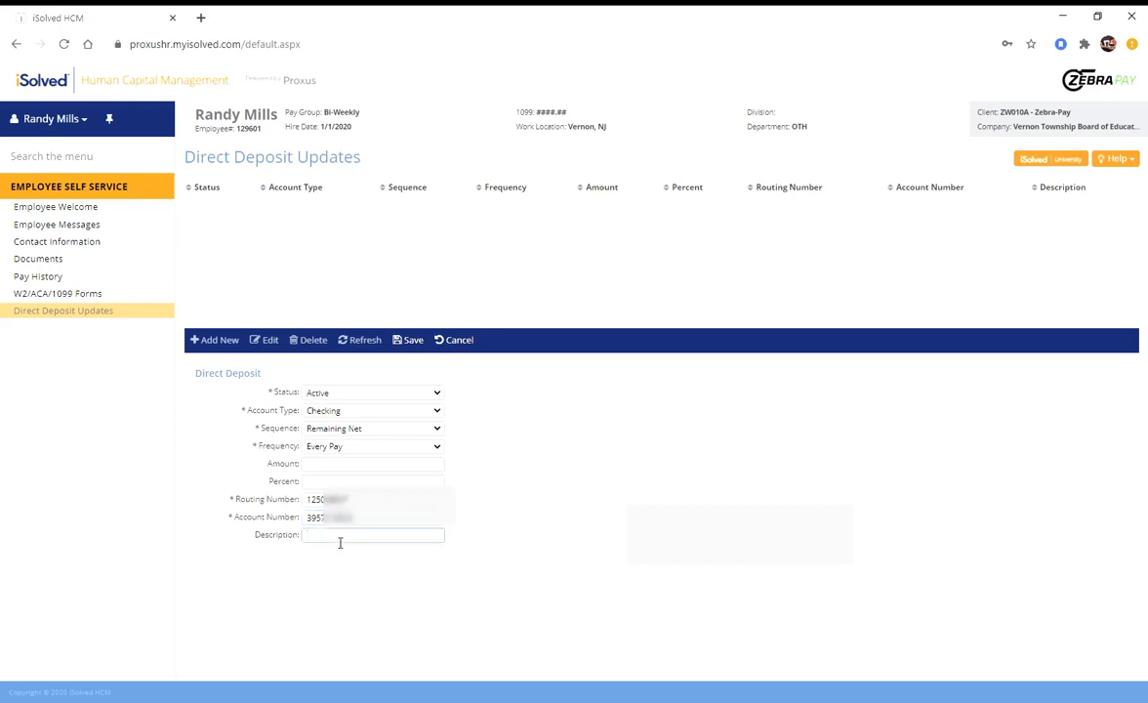
# Give the deposit the description WF-1 and save the record
pyautogui.write('WF-1')
pyautogui.click(415, 347)
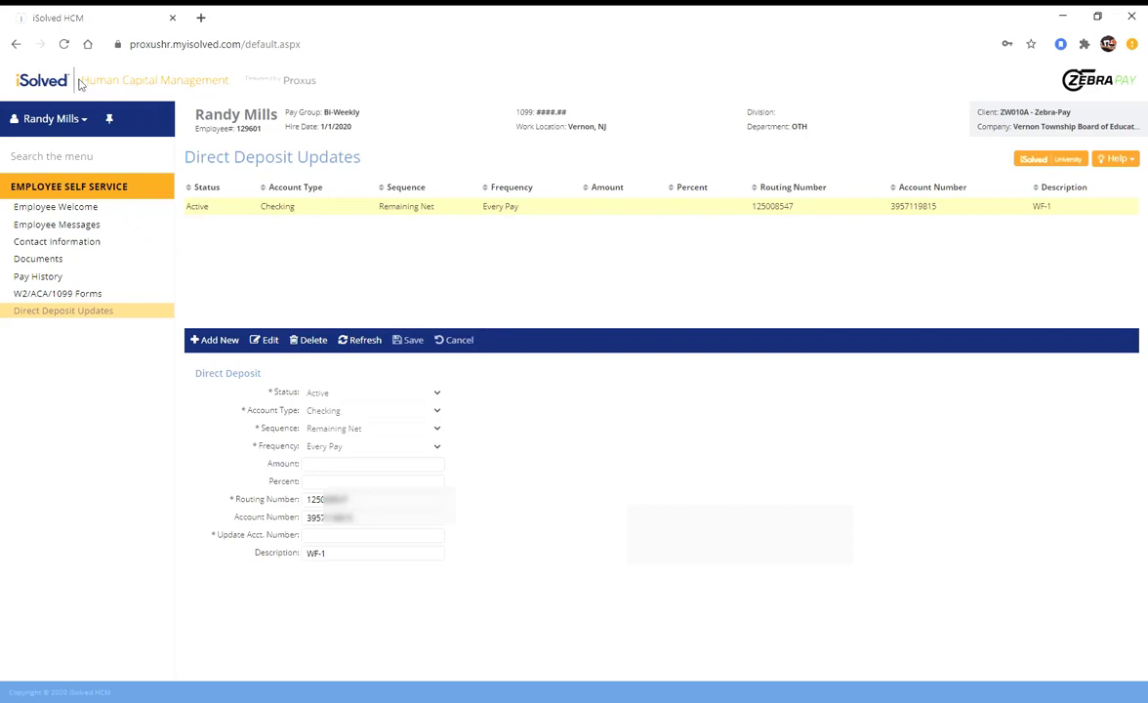
# Go back to the employer list and open Jefferson Township Board of Education's Direct Deposit Updates
pyautogui.click(15, 45)
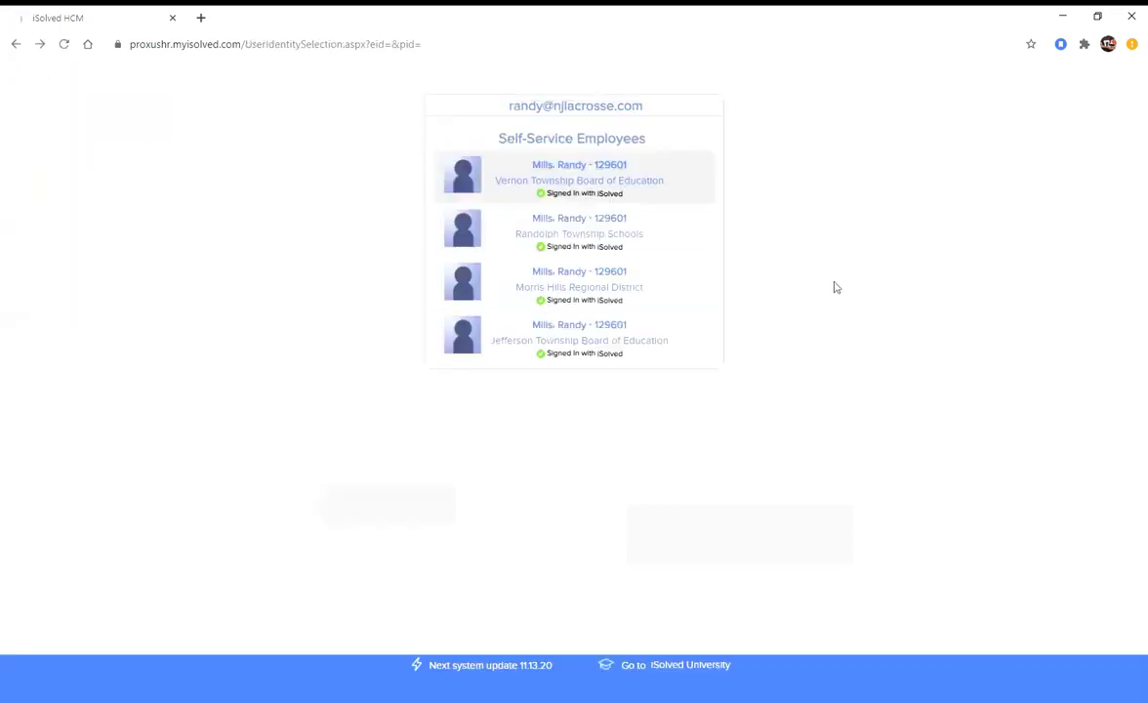
pyautogui.click(620, 334)
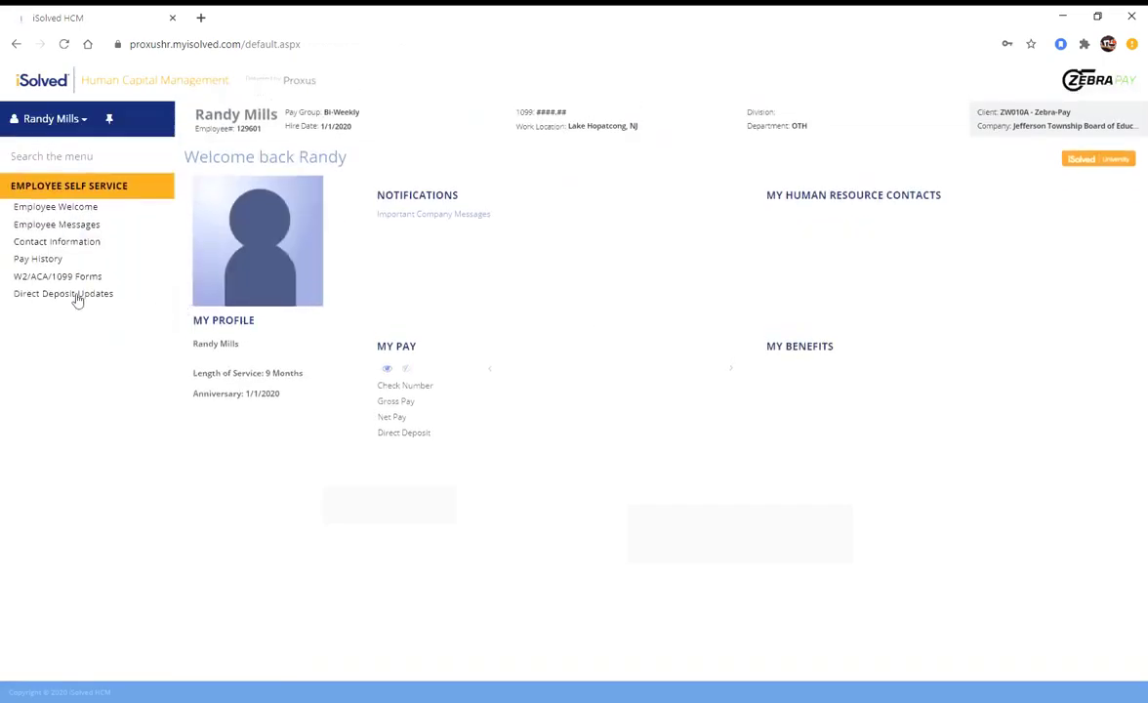
pyautogui.click(79, 295)
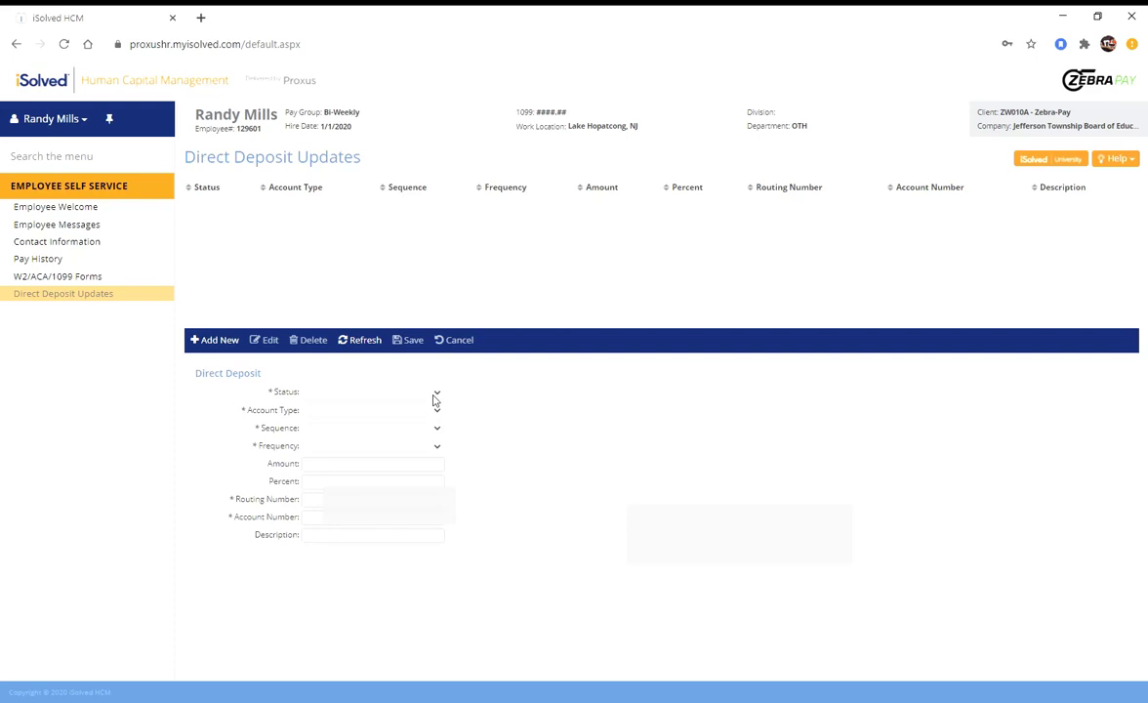
# Add a new deposit with Status Active, Account Type Checking and Sequence Remaining Net
pyautogui.click(219, 341)
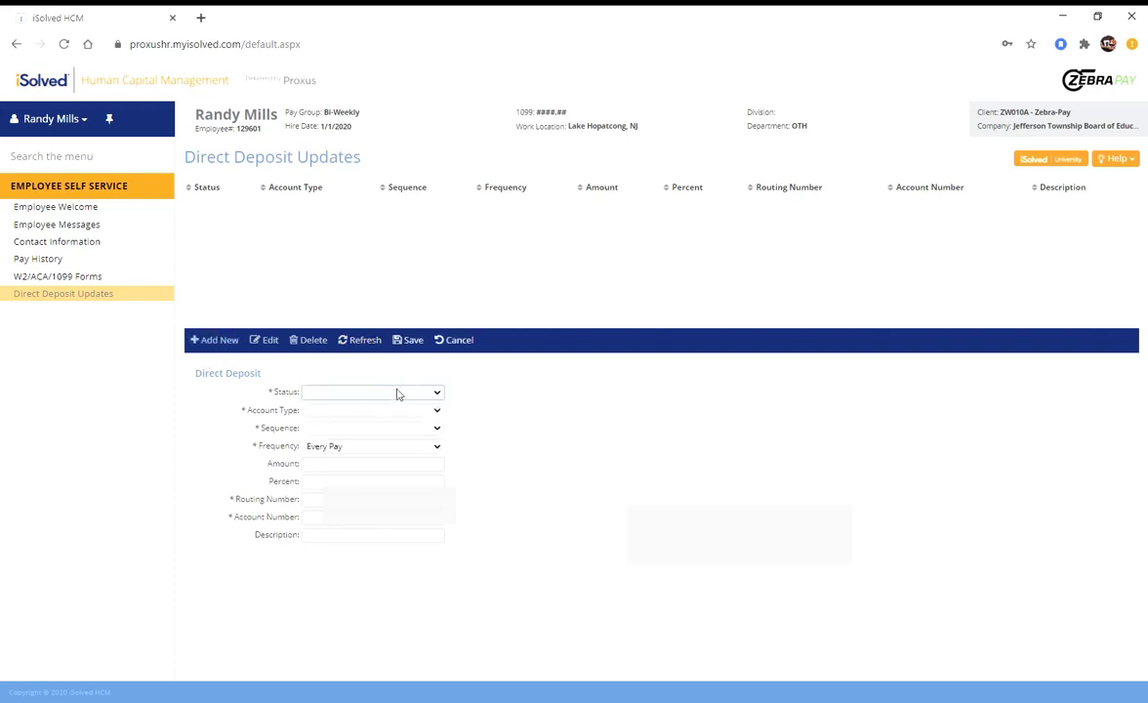
pyautogui.press('Down')
pyautogui.press('Tab')
pyautogui.press('Down')
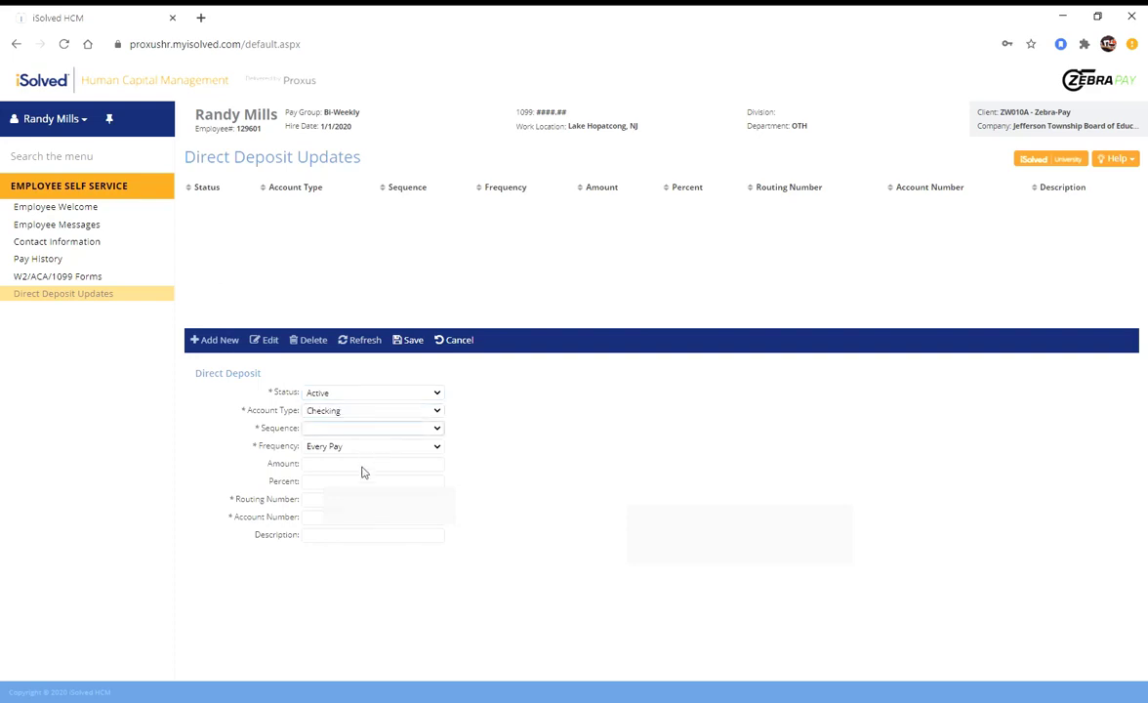
pyautogui.press('Tab')
pyautogui.press('Down')
pyautogui.click(330, 503)
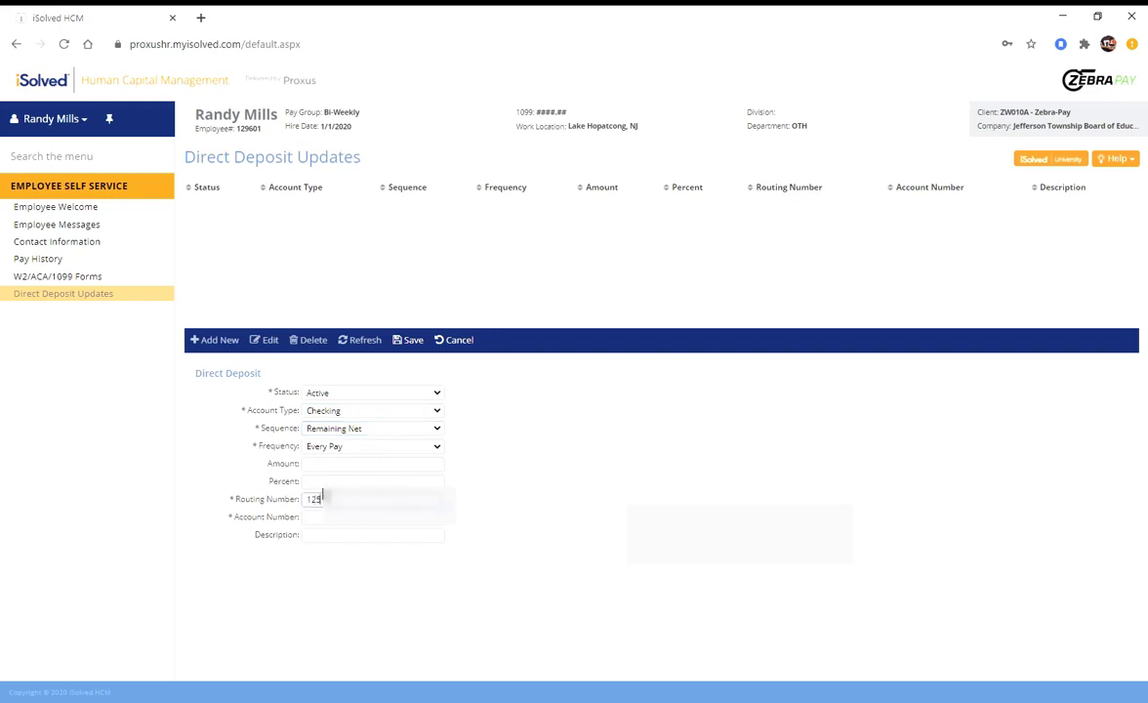
# Enter the bank routing number and the account number for the Jefferson Township deposit
pyautogui.press('BackSpace')
pyautogui.press('BackSpace')
pyautogui.press('BackSpace')
pyautogui.press('BackSpace')
pyautogui.press('BackSpace')
pyautogui.press('Tab')
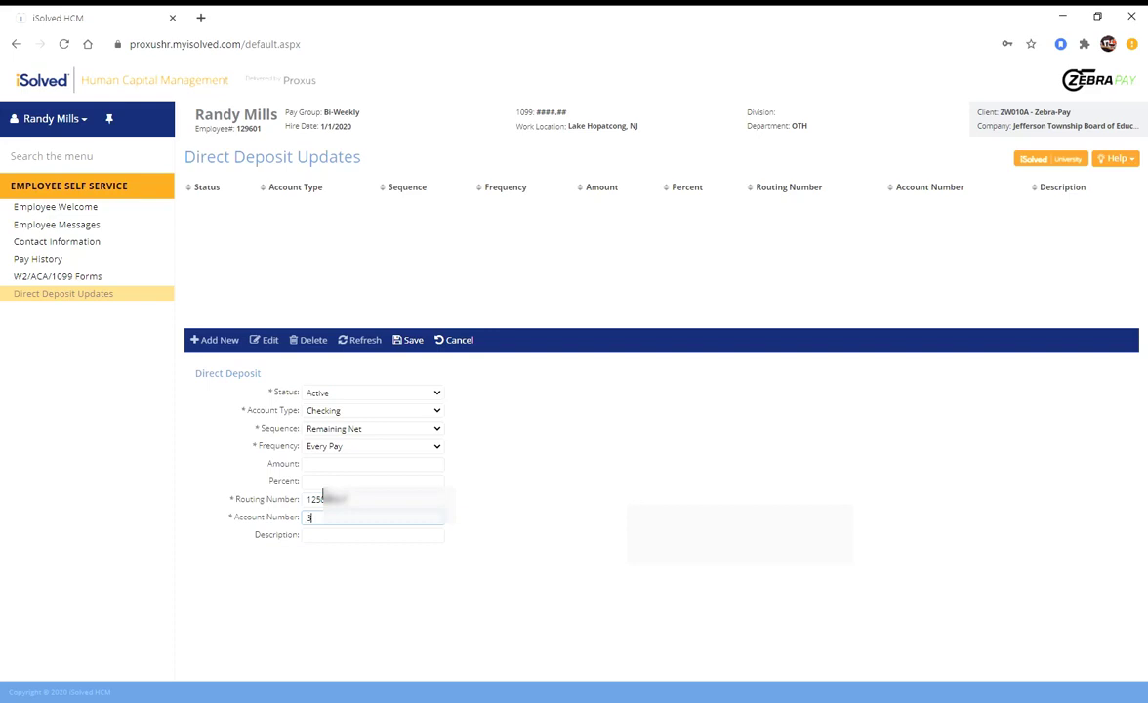
# Add the description WF-1 and save the Jefferson Township deposit
pyautogui.click(342, 537)
pyautogui.write('WF-1')
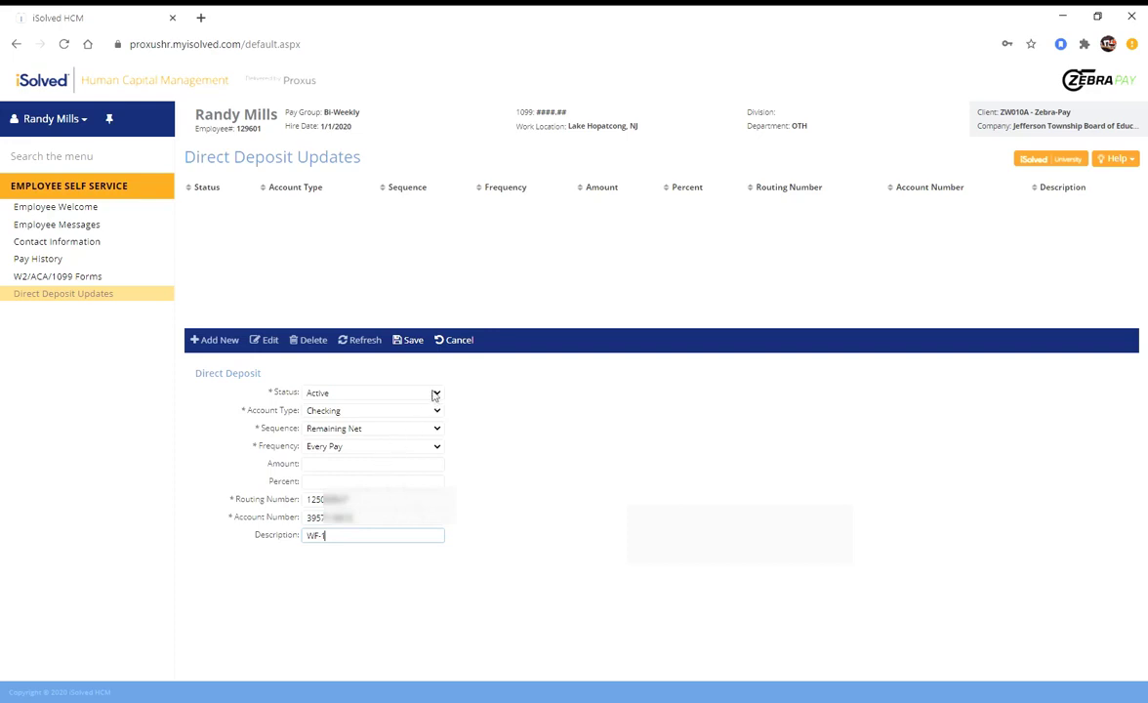
pyautogui.click(412, 341)
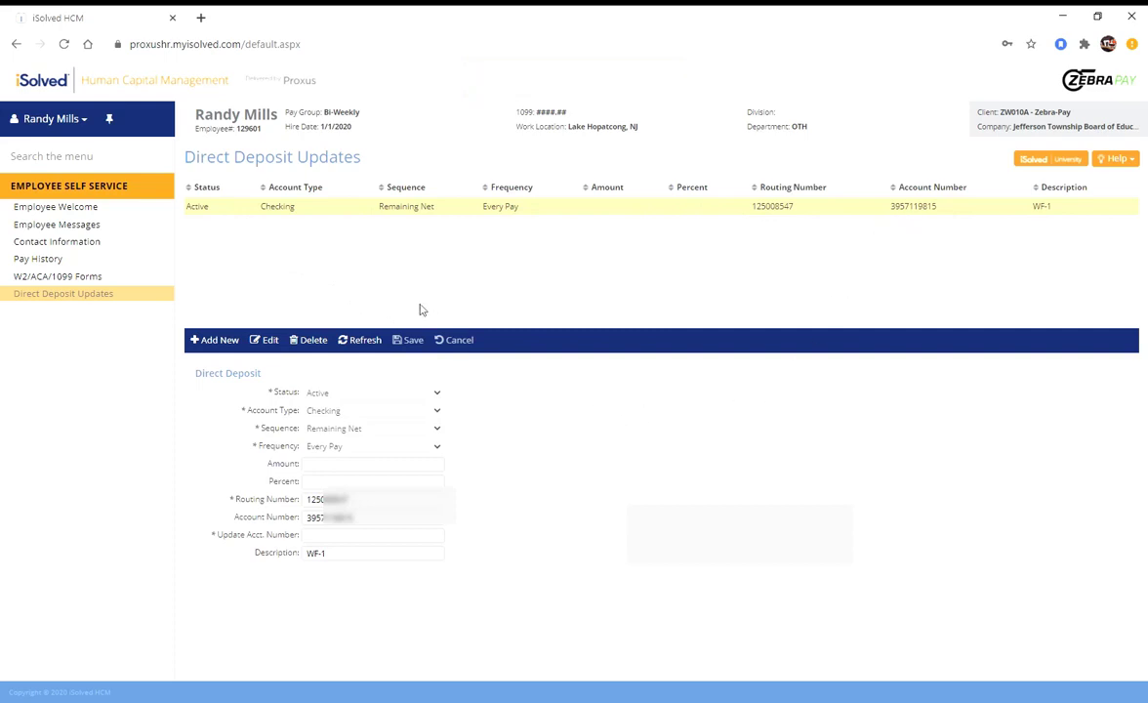
# Return to the Self-Service Employees list of four school employers
pyautogui.click(16, 44)
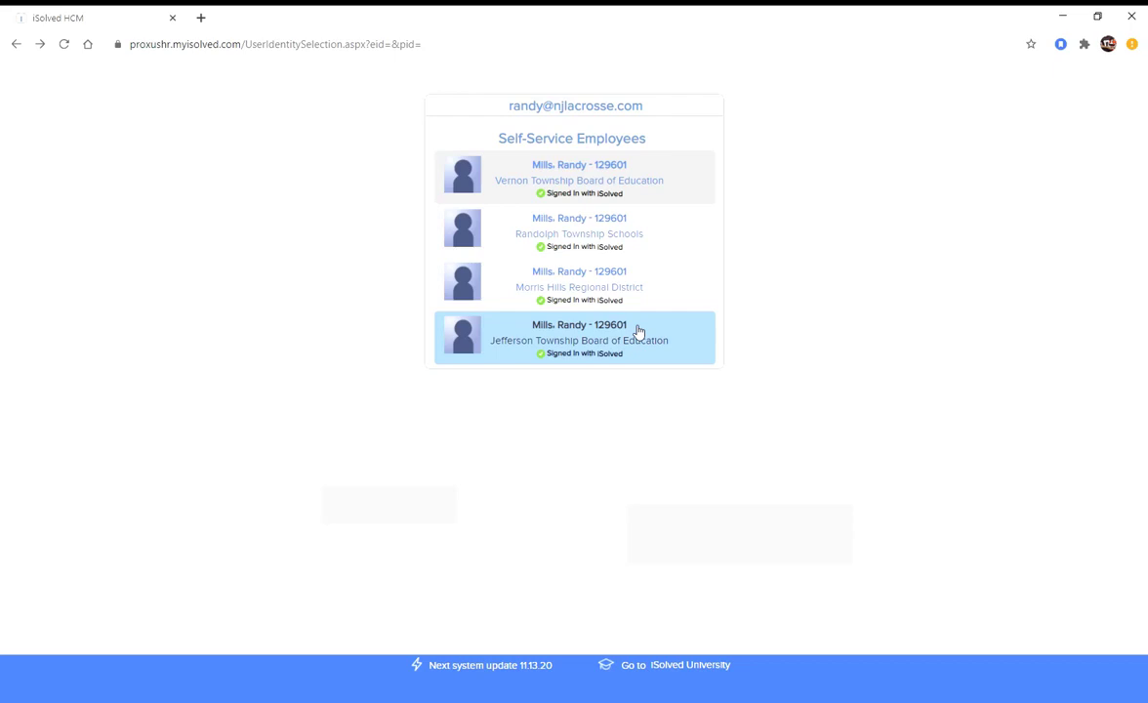
# Open the Vernon Township Board of Education portal and view its empty Pay History page
pyautogui.click(606, 179)
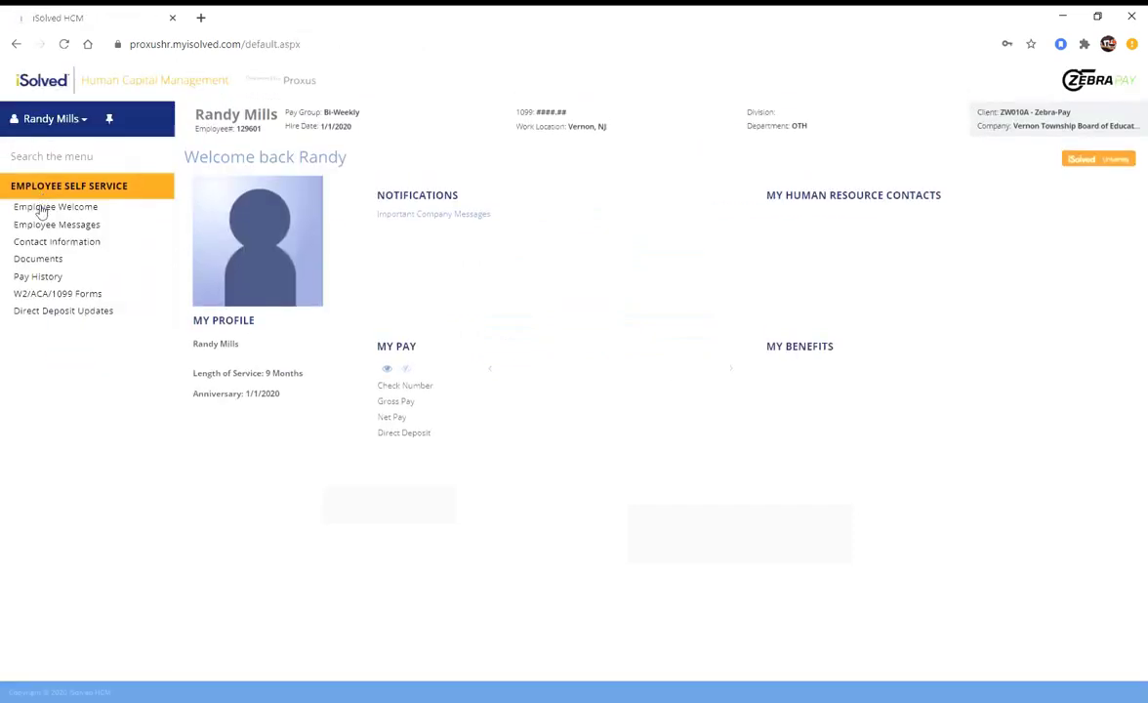
pyautogui.click(39, 277)
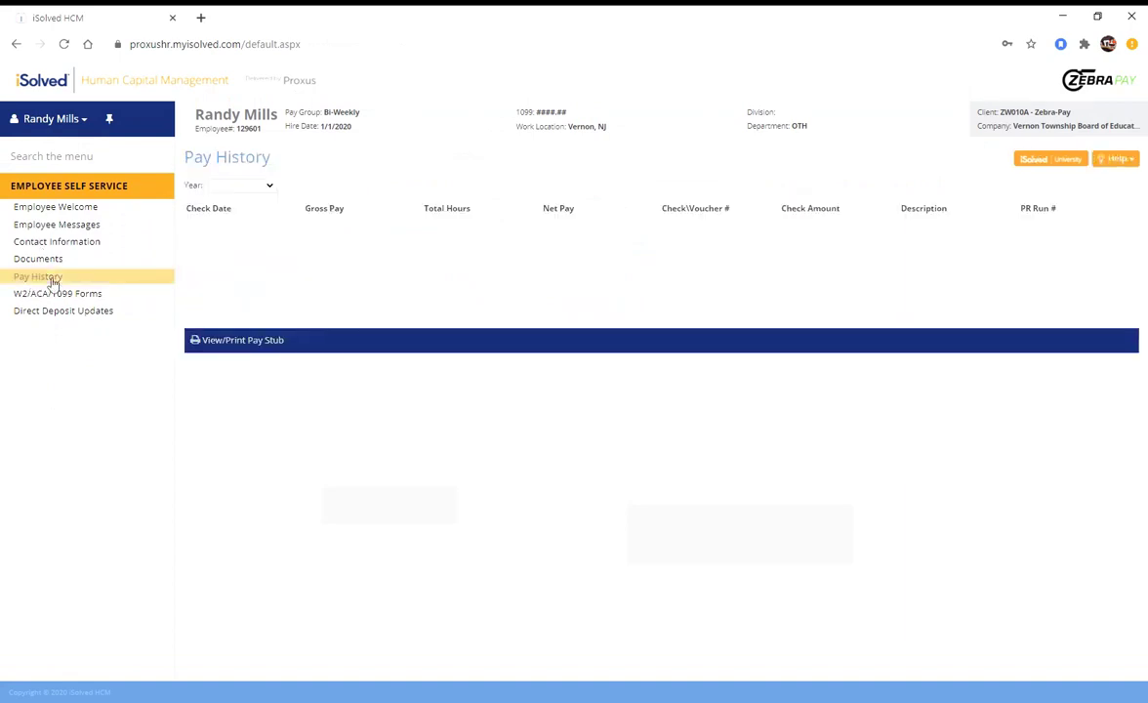